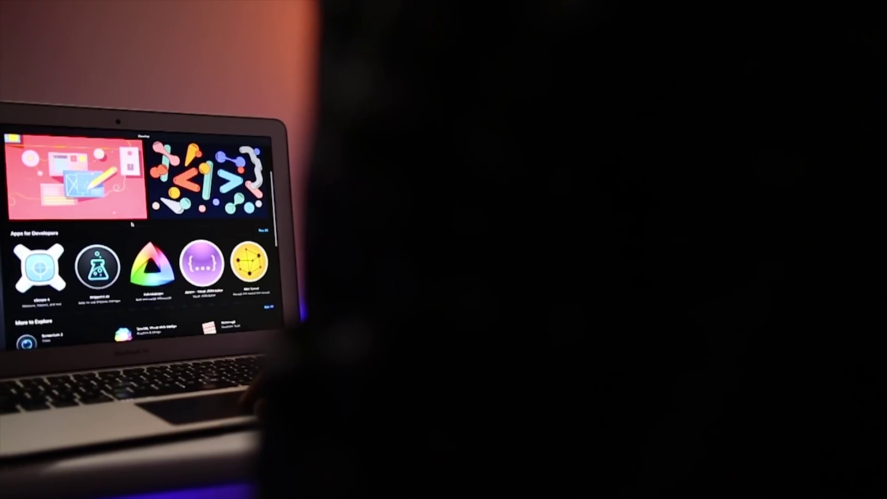
# Look through the pending Updates and the Top Paid charts in the Mac App Store, then show the desktop.
pyautogui.scroll(-3, 117, 224)
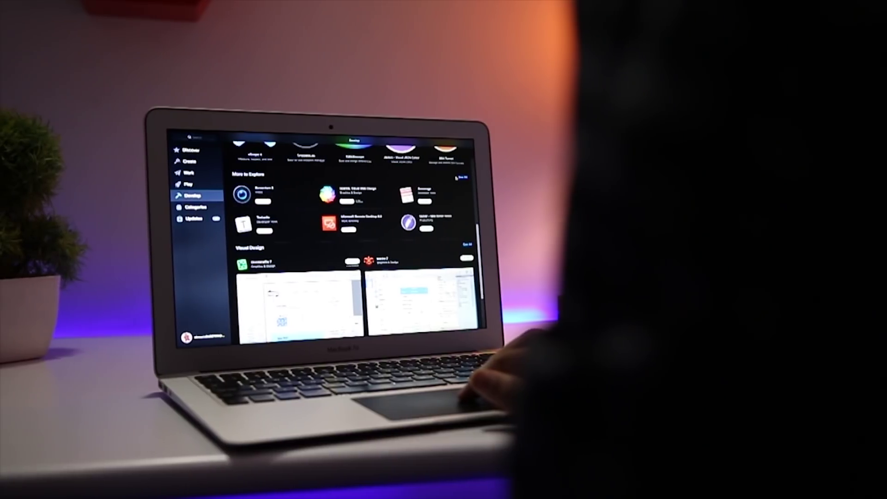
pyautogui.click(451, 178)
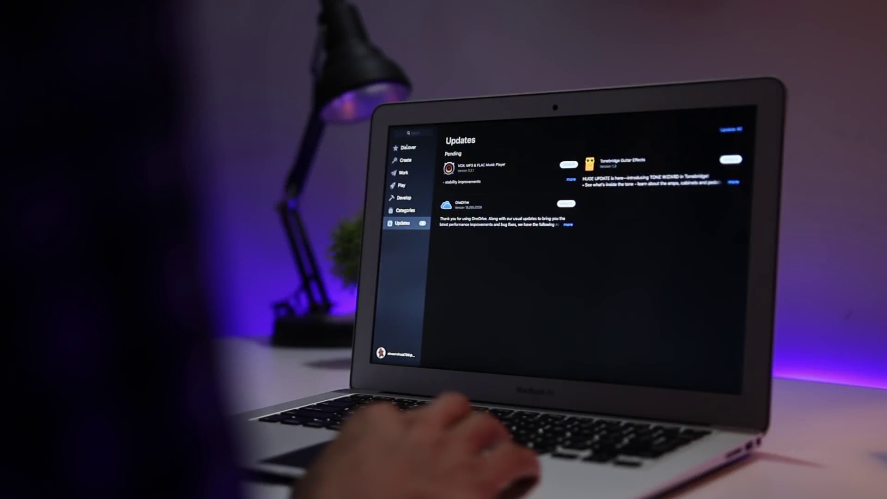
pyautogui.click(407, 149)
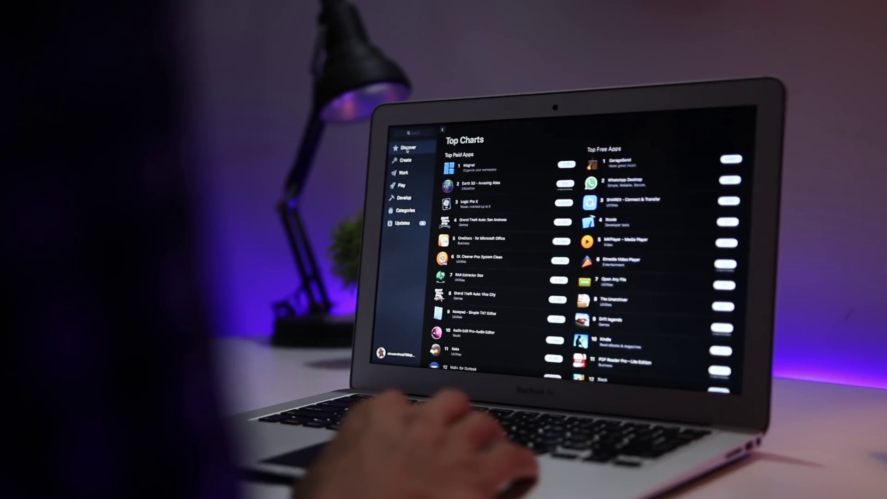
pyautogui.scroll(-10, 507, 209)
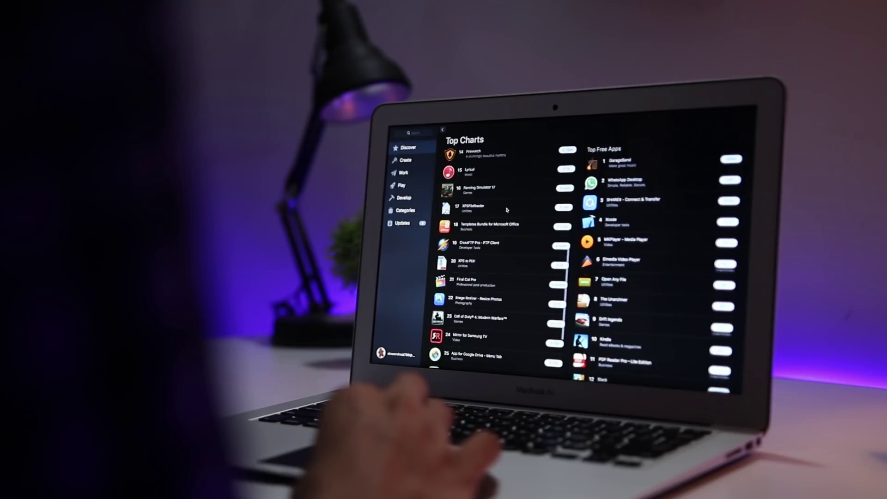
pyautogui.press('F11')
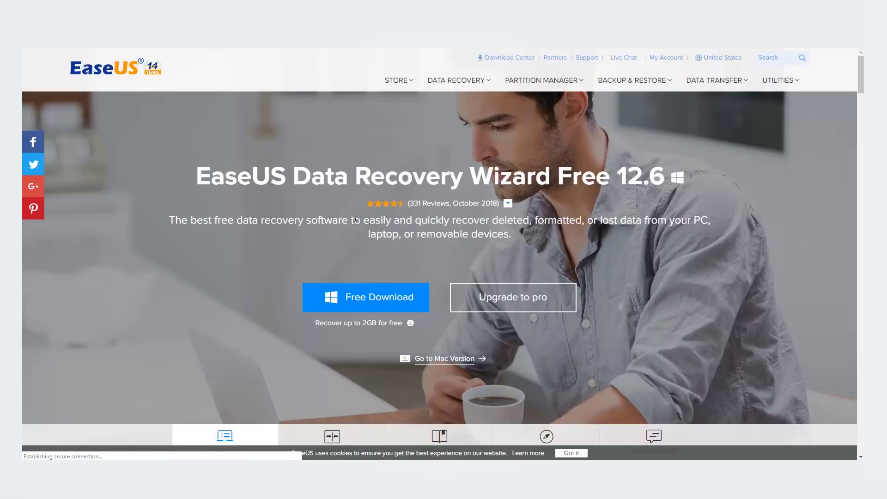
pyautogui.scroll(-5, 341, 199)
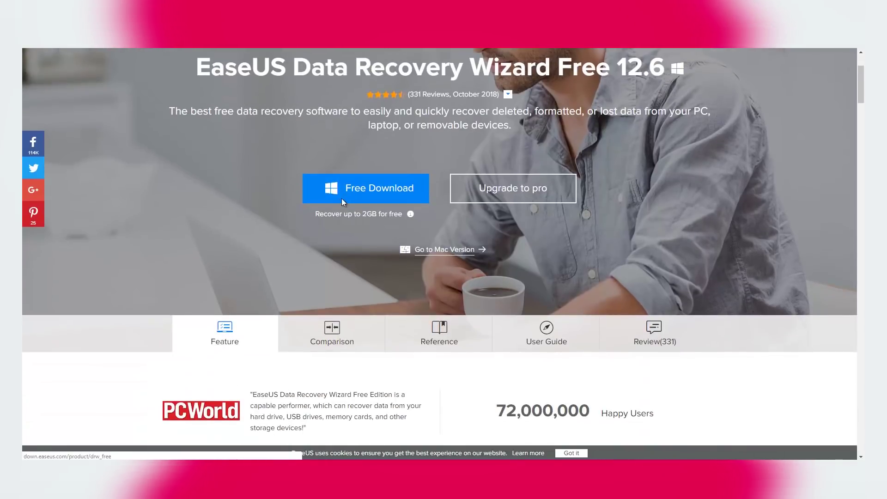
pyautogui.scroll(-5, 343, 201)
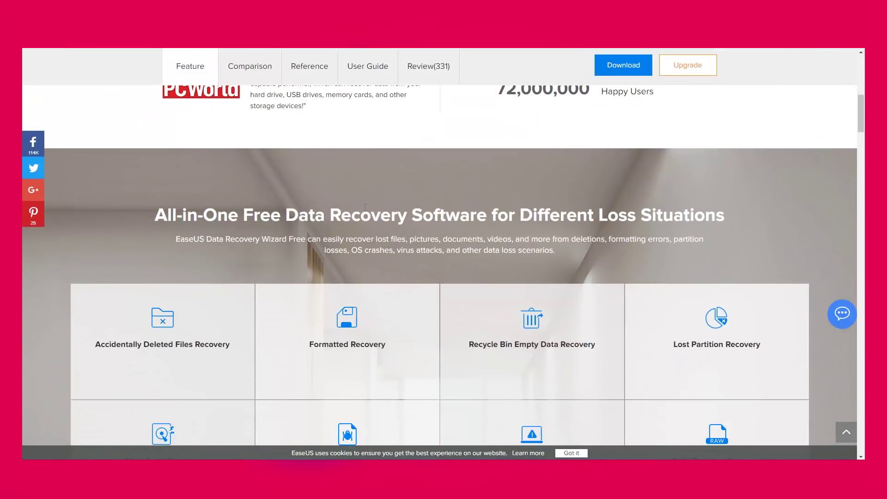
pyautogui.scroll(-2, 363, 220)
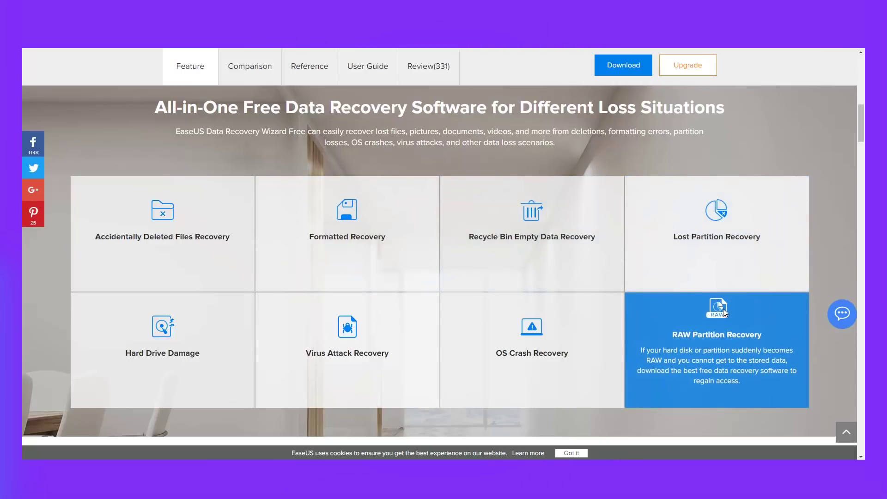
pyautogui.scroll(-10, 722, 308)
pyautogui.scroll(-2, 154, 355)
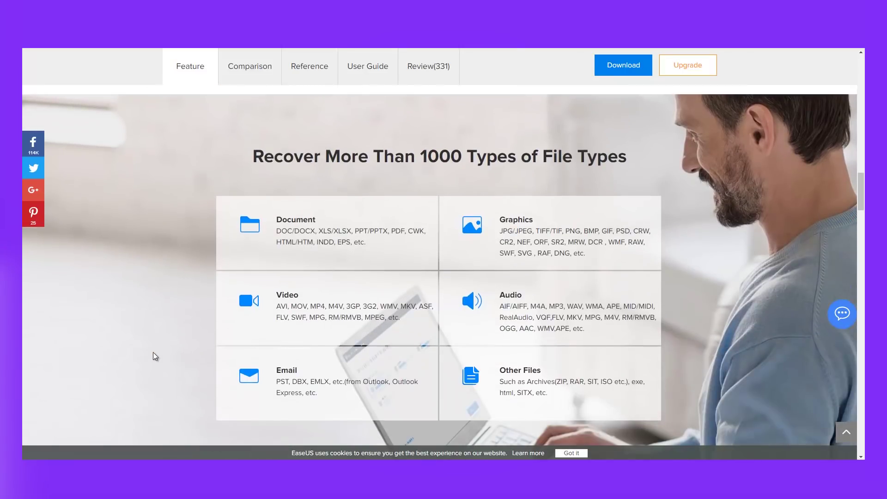
pyautogui.scroll(-2, 154, 355)
pyautogui.scroll(2, 153, 356)
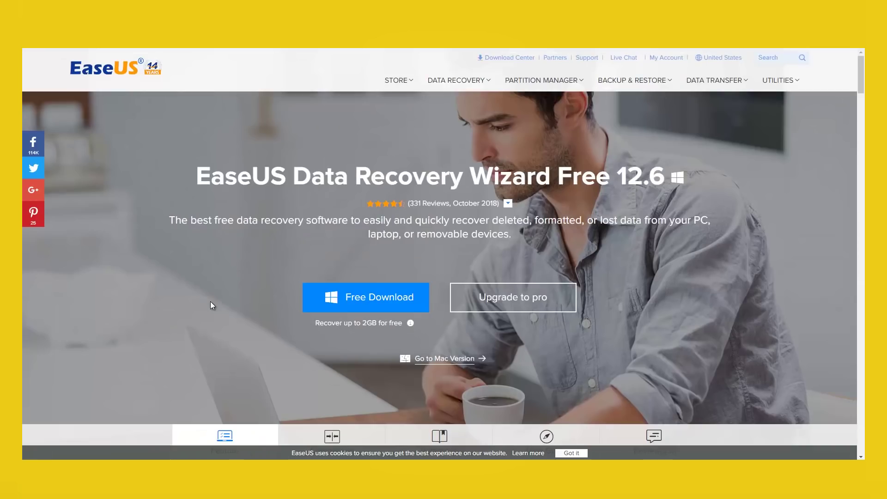
pyautogui.scroll(-2, 416, 246)
pyautogui.scroll(2, 442, 253)
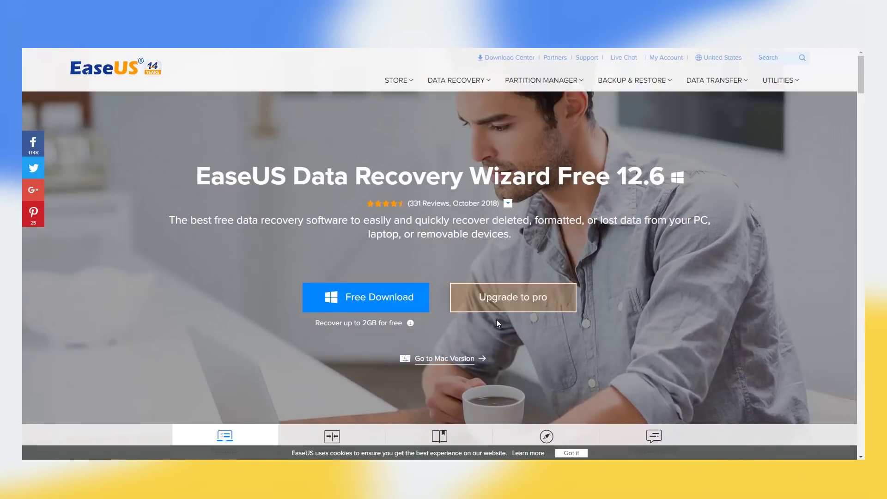
# Download the free drw_setup.exe installer from the EaseUS page and confirm the download.
pyautogui.click(366, 303)
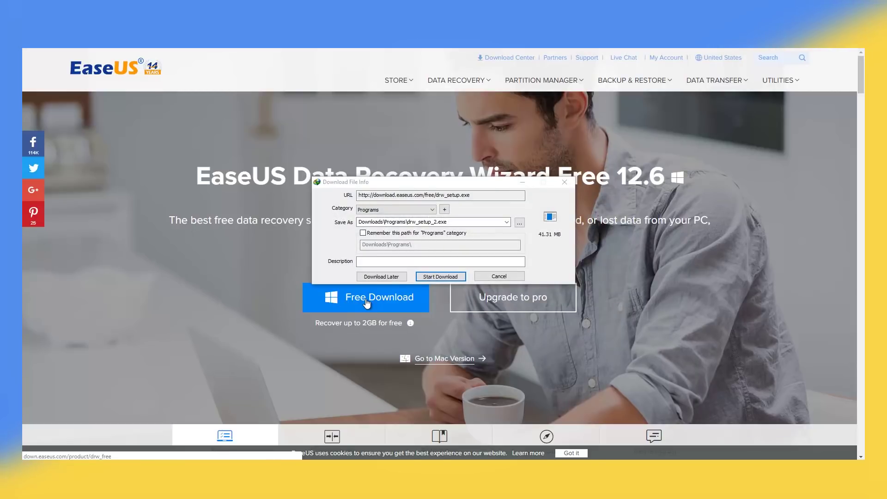
pyautogui.click(447, 280)
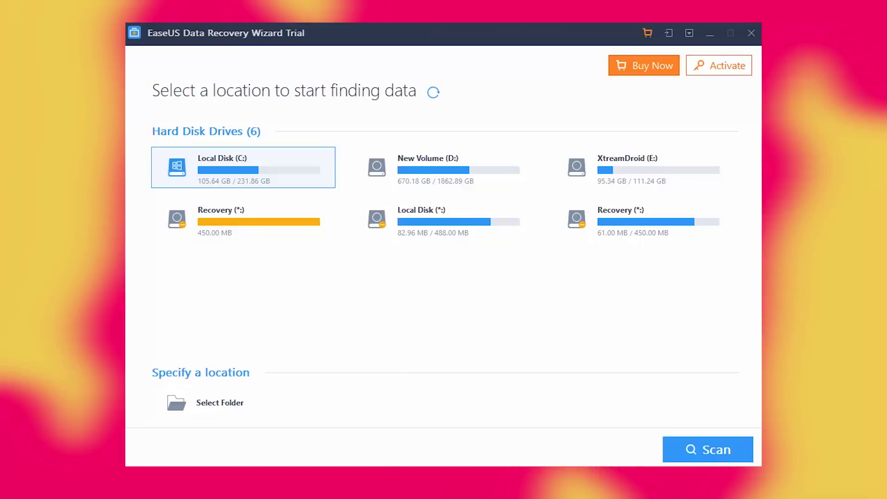
# Select New Volume (D:), XtreamDroid (E:), Local Disk (*:), then the 450 MB Recovery partition.
pyautogui.click(437, 179)
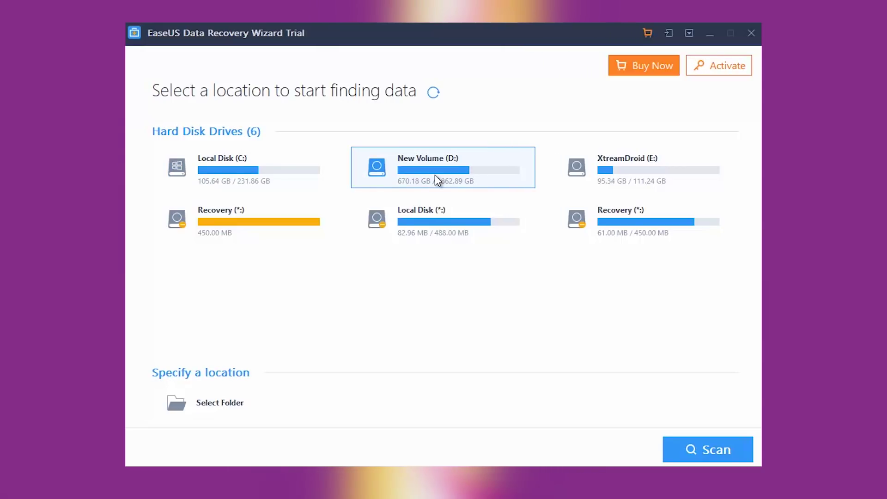
pyautogui.click(600, 164)
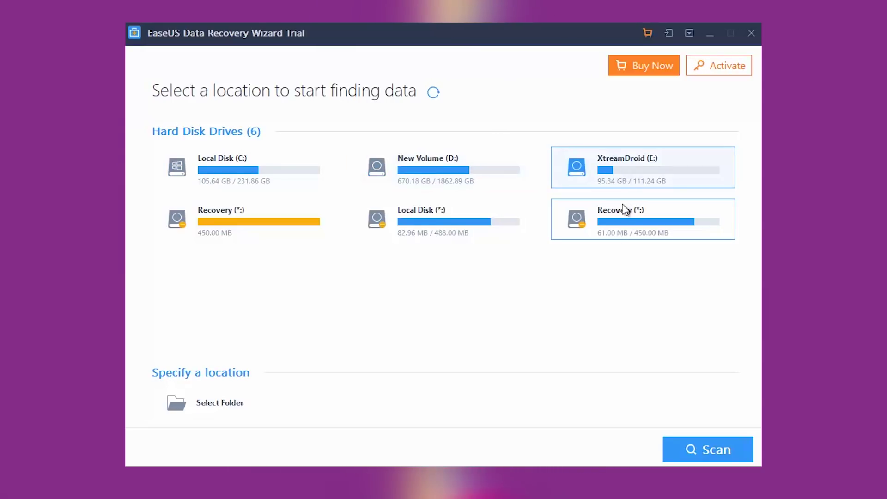
pyautogui.click(467, 231)
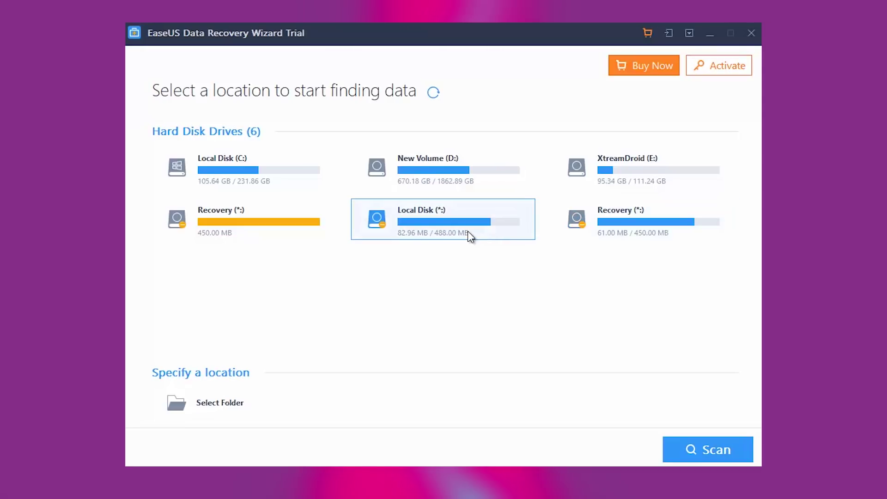
pyautogui.click(325, 227)
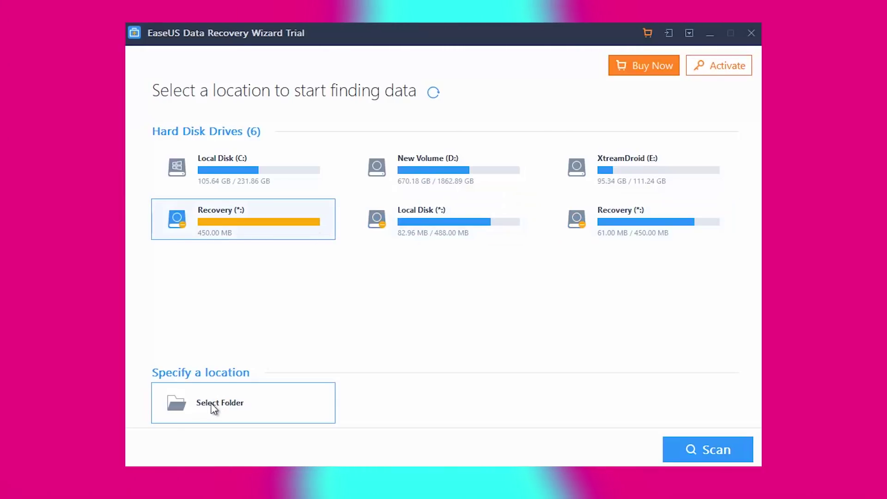
# Choose This PC > Desktop as a specific folder to scan and confirm it.
pyautogui.click(213, 407)
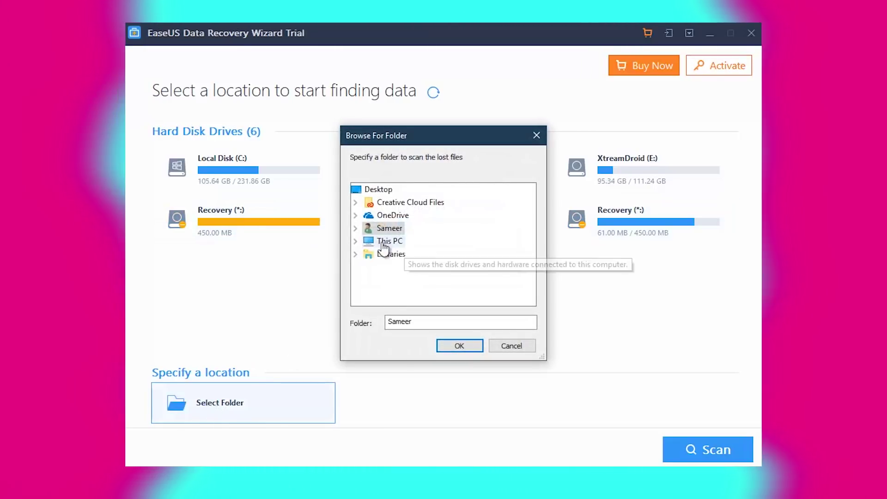
pyautogui.click(356, 241)
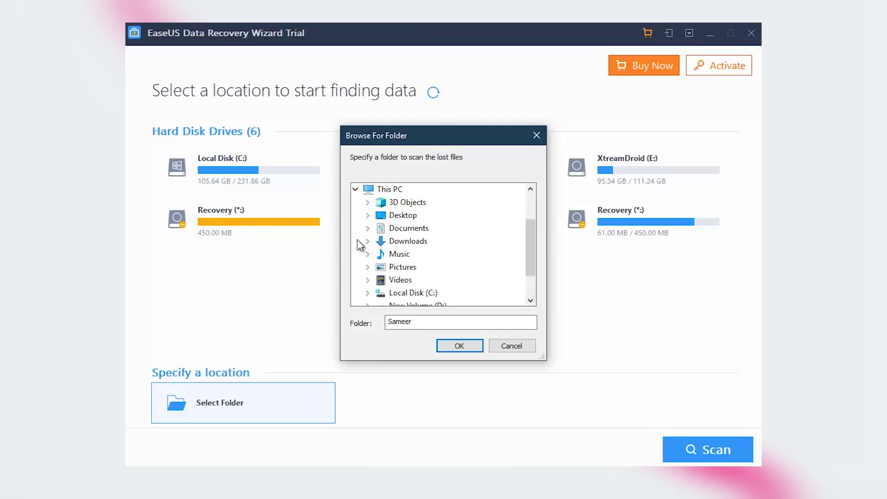
pyautogui.scroll(-2, 411, 247)
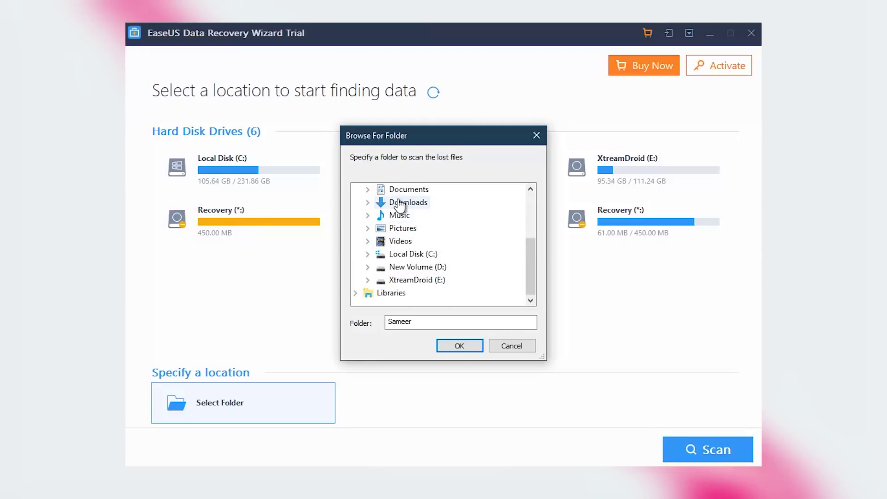
pyautogui.scroll(3, 390, 217)
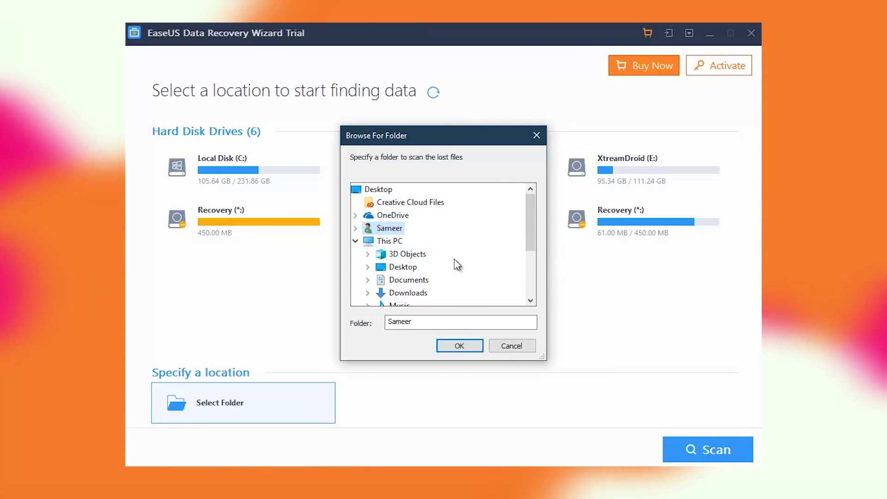
pyautogui.click(402, 267)
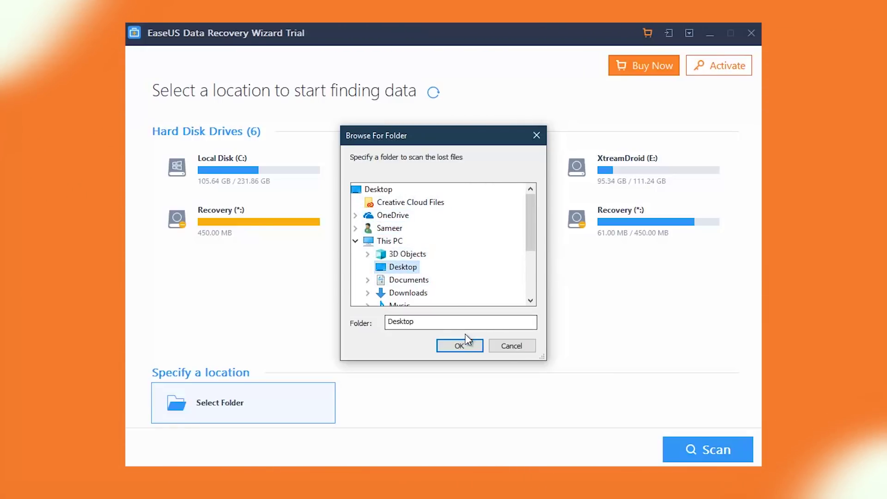
pyautogui.click(513, 346)
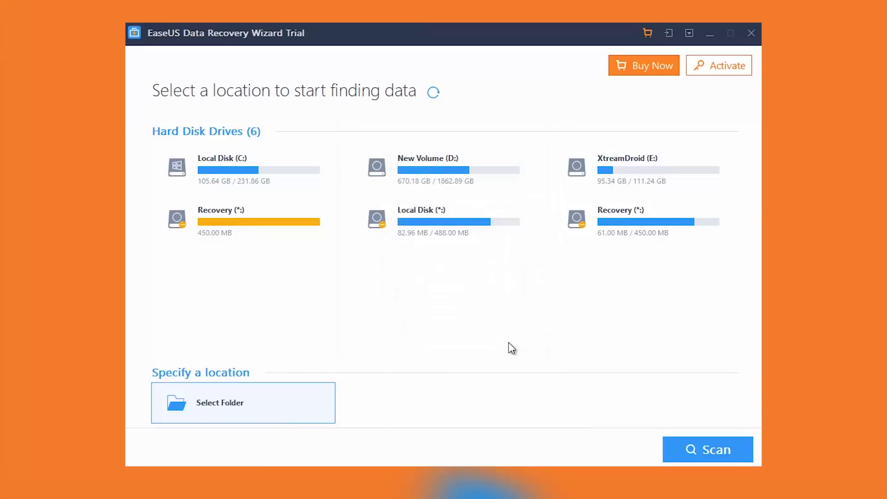
# Switch the scan location from New Volume (D:) to XtreamDroid (E:) and start scanning.
pyautogui.click(410, 168)
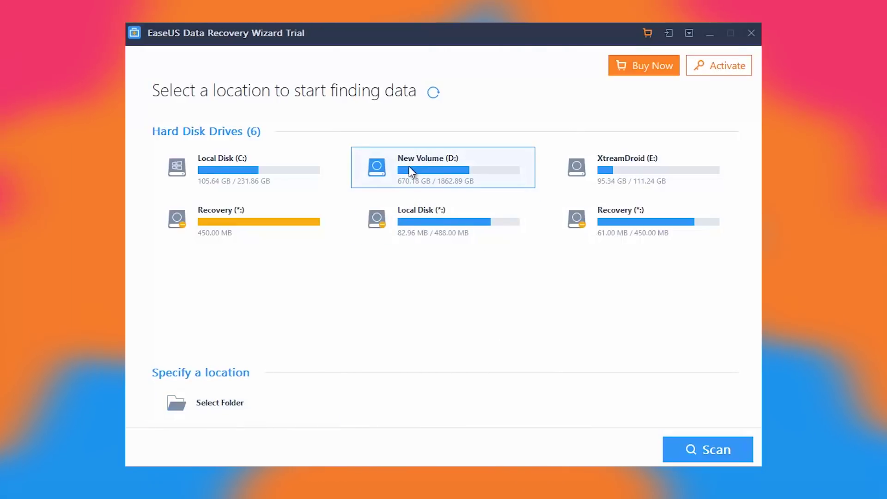
pyautogui.click(651, 179)
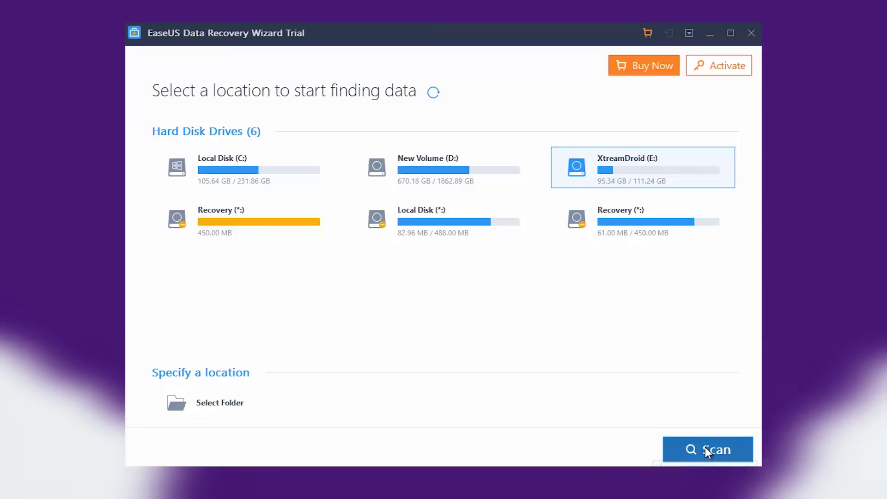
pyautogui.click(705, 447)
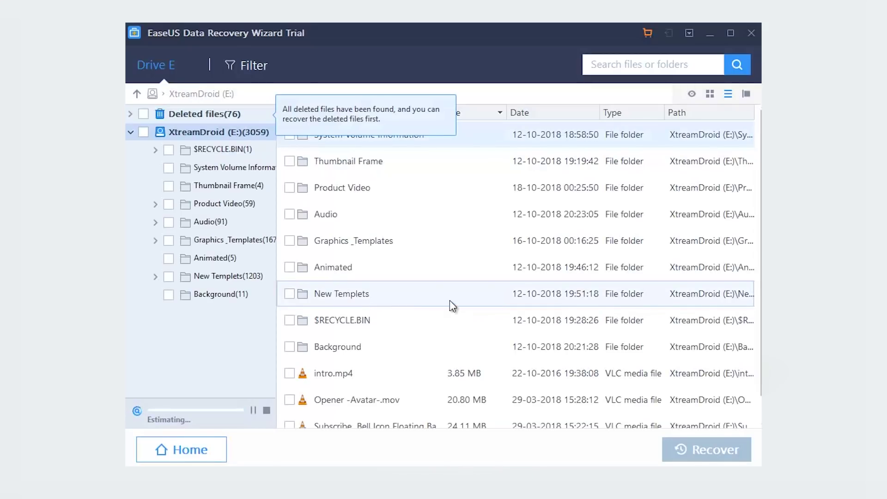
pyautogui.click(231, 118)
pyautogui.click(234, 131)
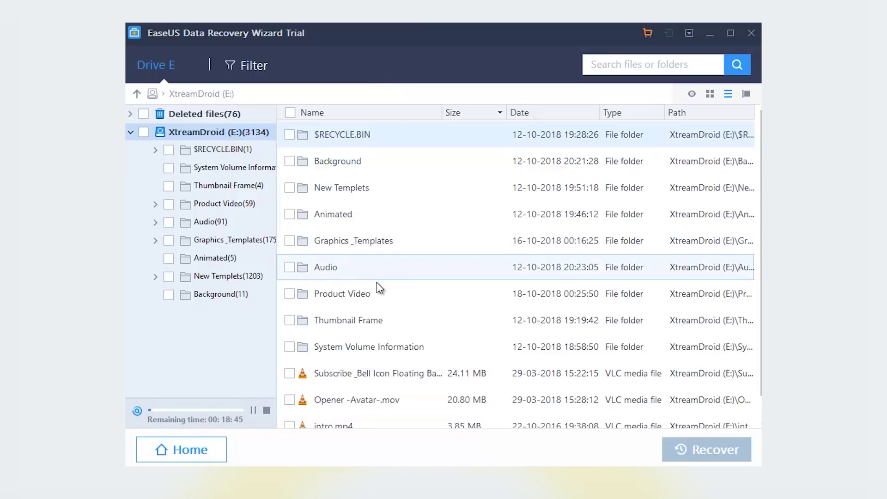
pyautogui.scroll(-1, 398, 306)
pyautogui.scroll(1, 397, 306)
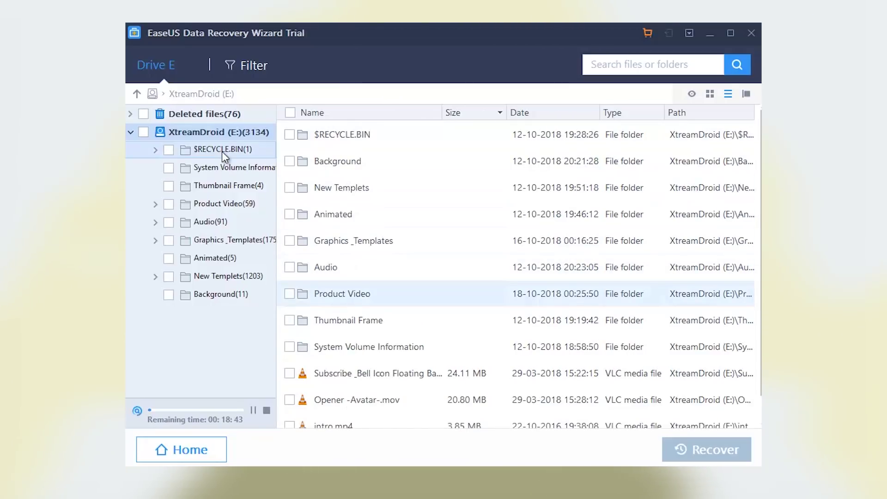
# Open Deleted files > Graphics _Templates and preview install google apps done.mp4.
pyautogui.click(209, 117)
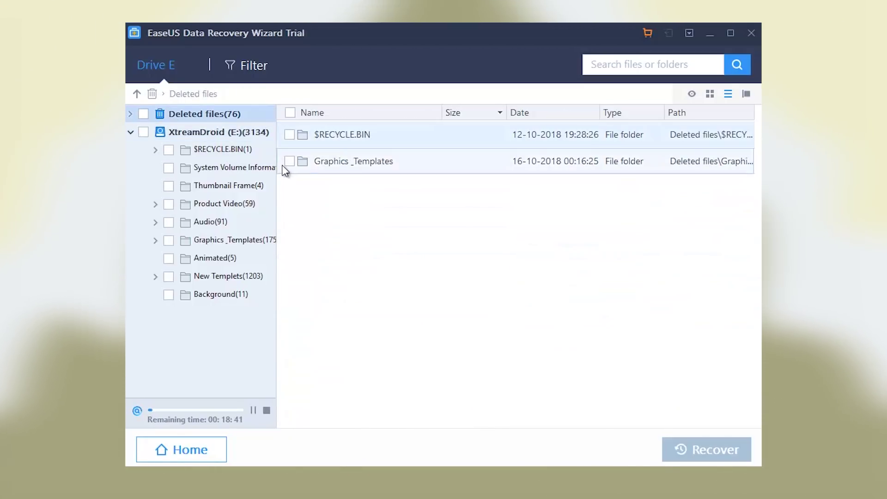
pyautogui.doubleClick(338, 166)
pyautogui.scroll(-5, 363, 253)
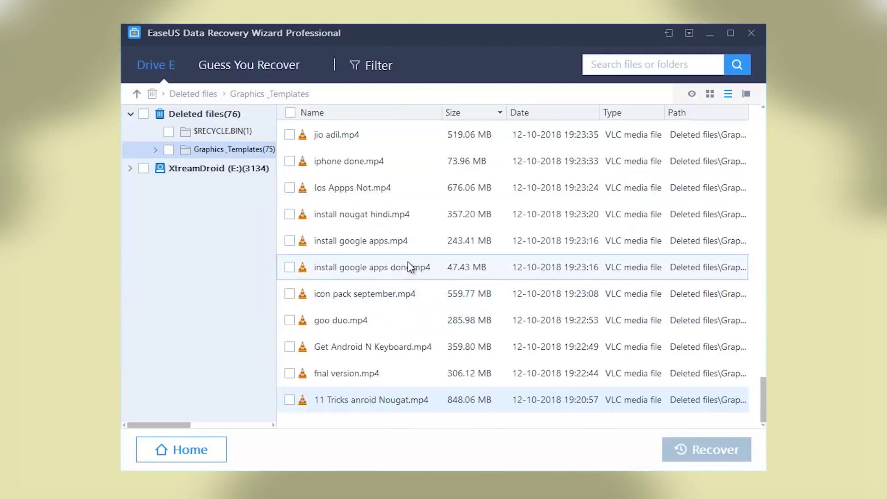
pyautogui.doubleClick(408, 267)
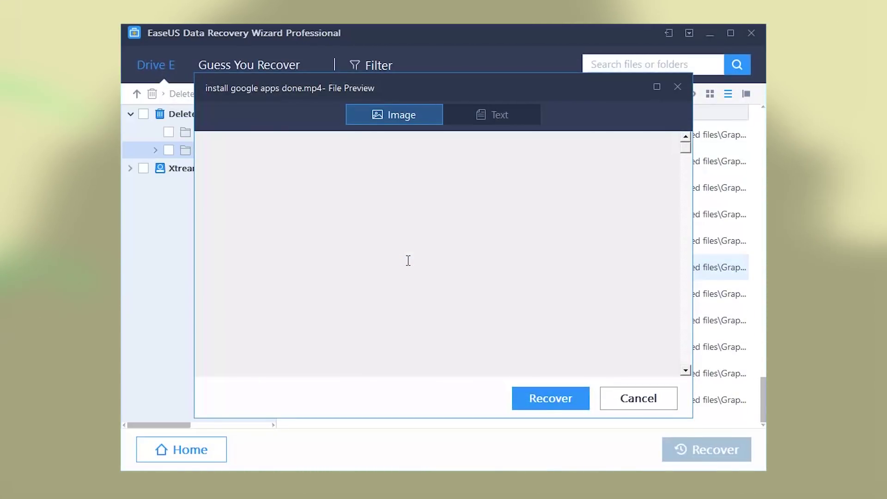
pyautogui.click(677, 87)
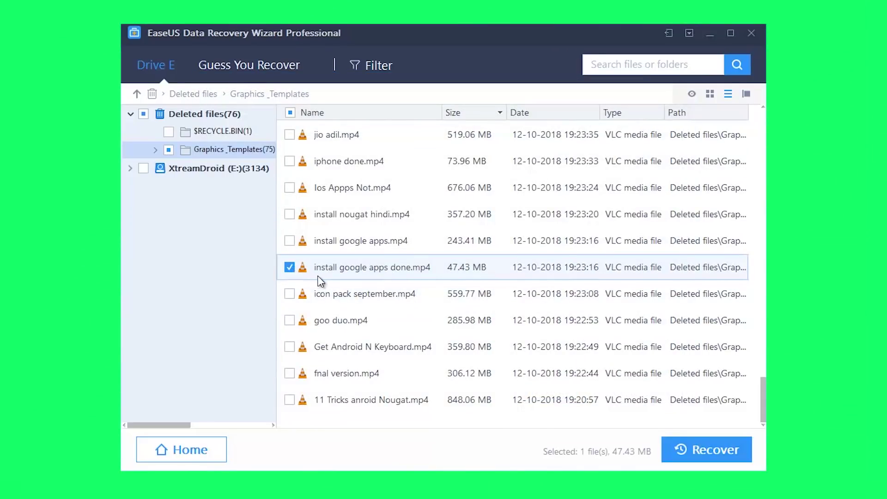
pyautogui.scroll(20, 328, 279)
# Also mark xposed done.mp4 and recover both videos to This PC > Desktop.
pyautogui.click(289, 161)
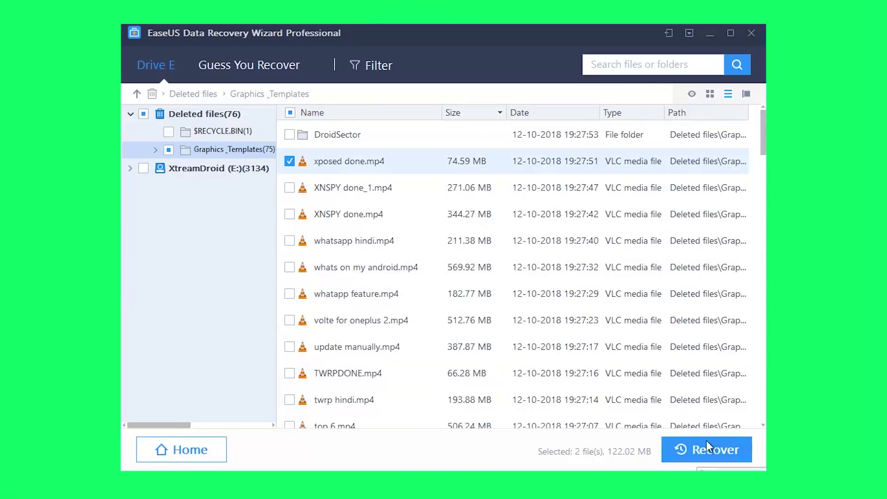
pyautogui.click(705, 457)
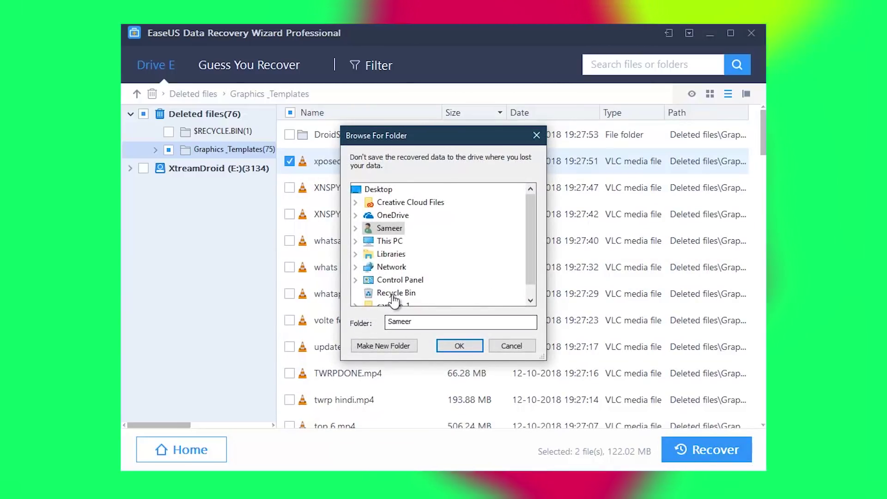
pyautogui.click(390, 244)
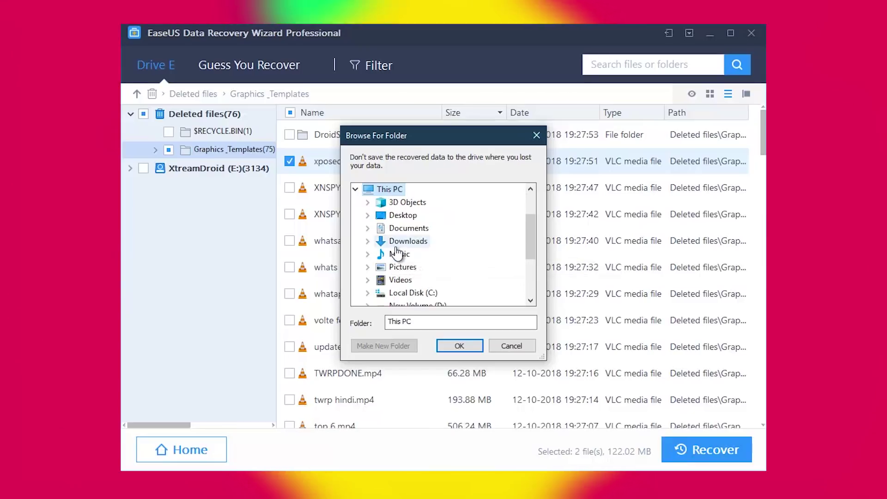
pyautogui.click(403, 215)
pyautogui.click(467, 347)
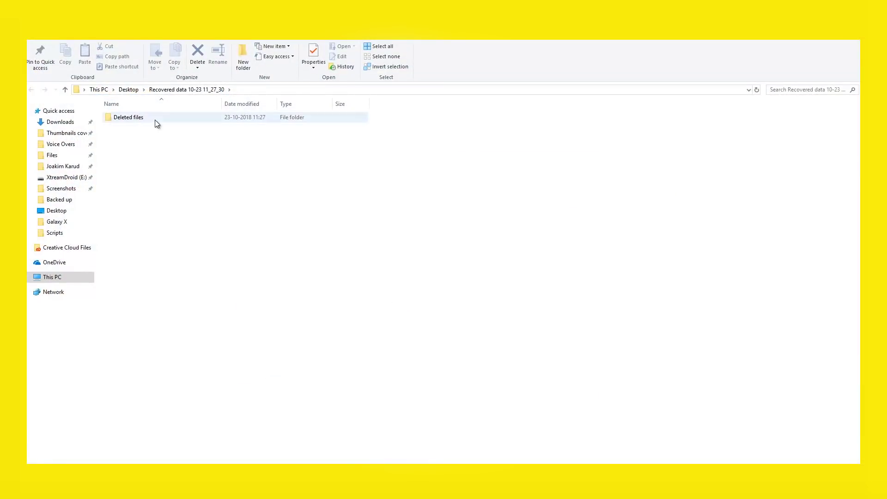
# Open the recovered Deleted files > Graphics & Templates folder and select both videos.
pyautogui.doubleClick(140, 120)
pyautogui.doubleClick(141, 121)
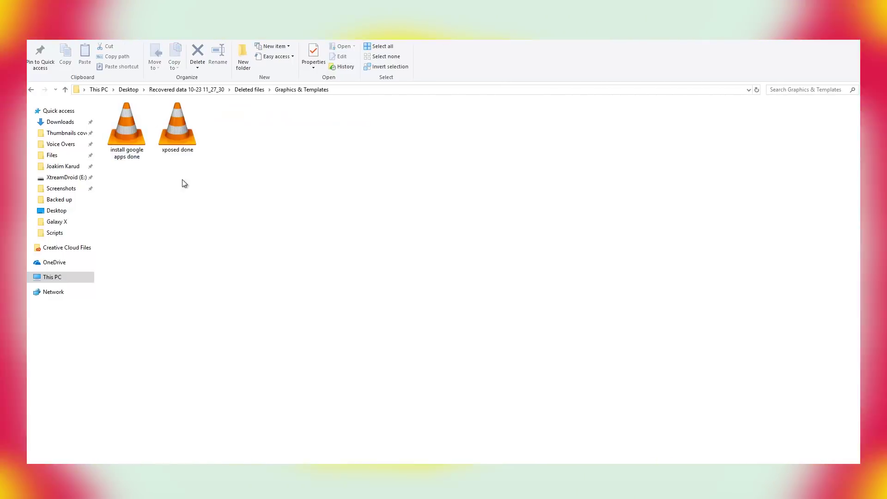
pyautogui.moveTo(240, 202); pyautogui.dragTo(134, 114)
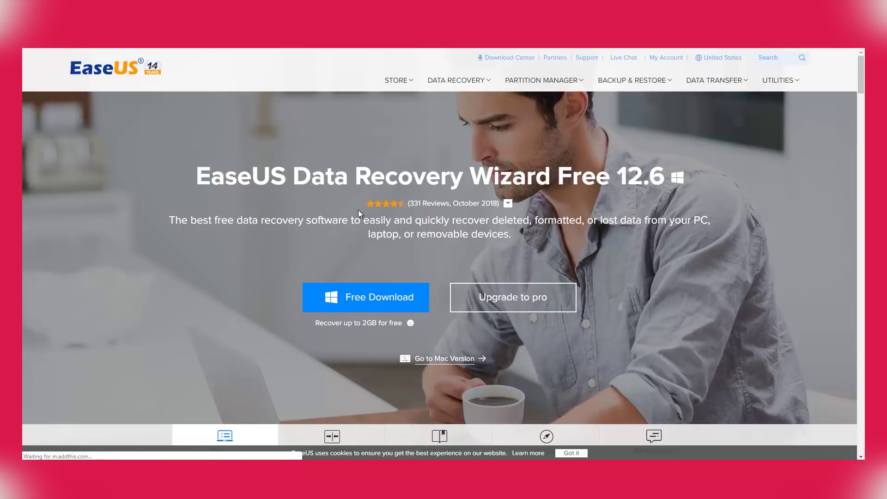
# Scroll down to the Editions Comparison: Free 2 GB, Pro $69.95, Pro + WinPE $99.90.
pyautogui.scroll(-2, 341, 198)
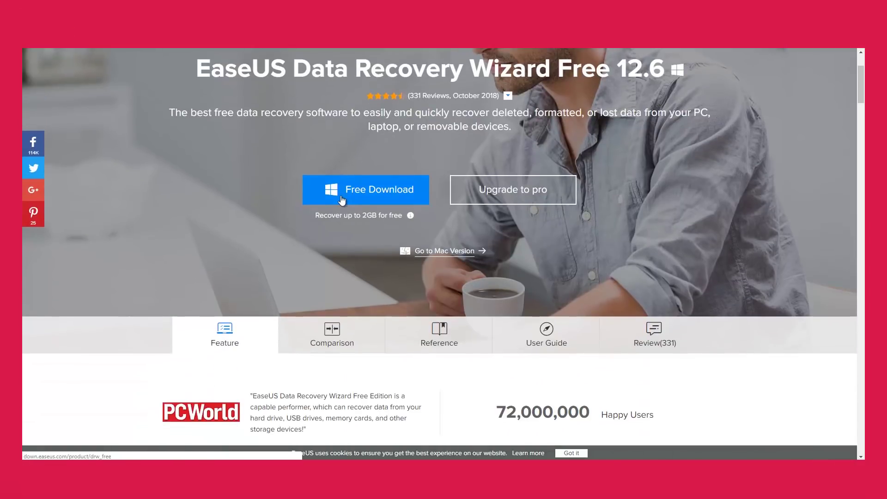
pyautogui.scroll(-2, 342, 198)
pyautogui.scroll(-4, 364, 207)
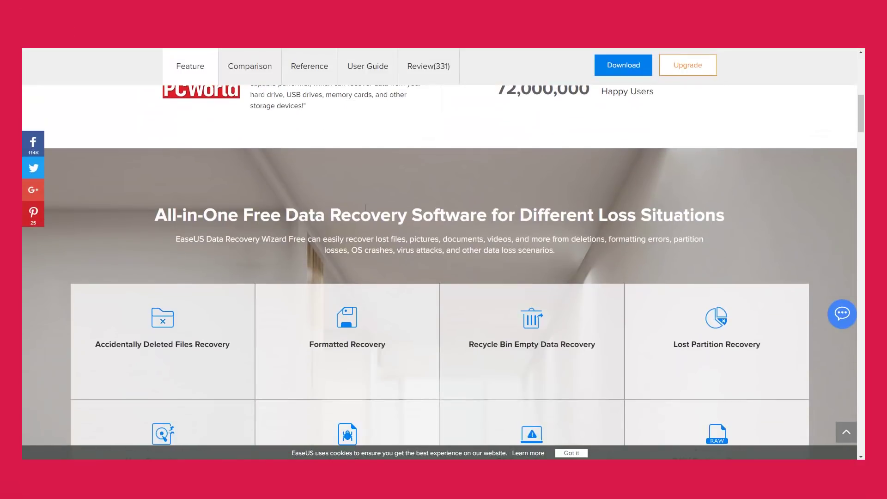
pyautogui.scroll(-8, 364, 207)
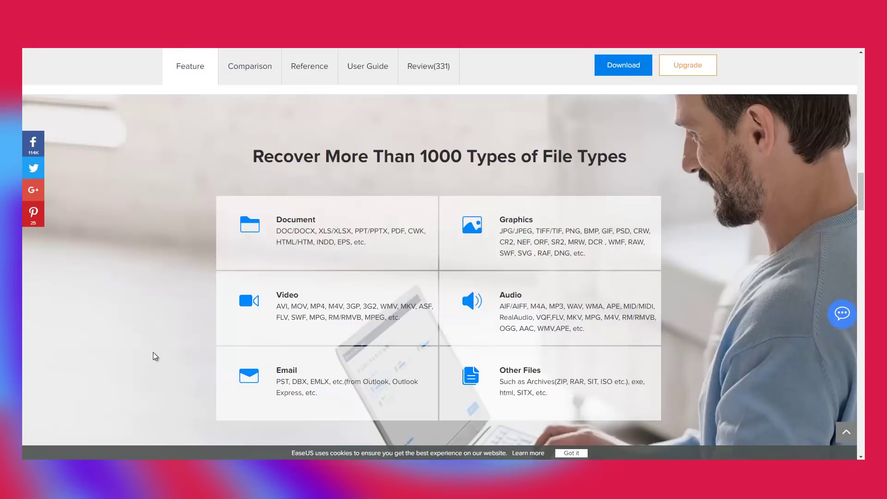
pyautogui.scroll(-4, 153, 353)
pyautogui.scroll(-4, 154, 352)
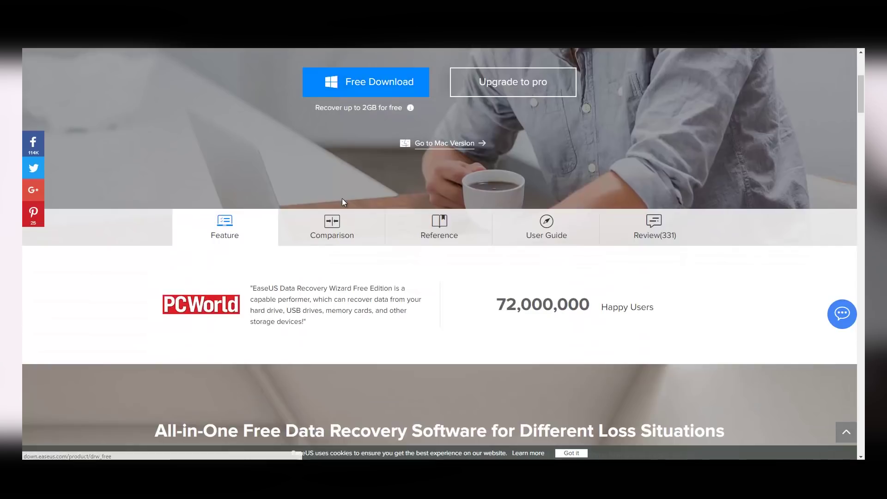
# Scroll to the eight data-loss scenario tiles, from Accidentally Deleted Files to RAW Partition Recovery.
pyautogui.scroll(-5, 342, 198)
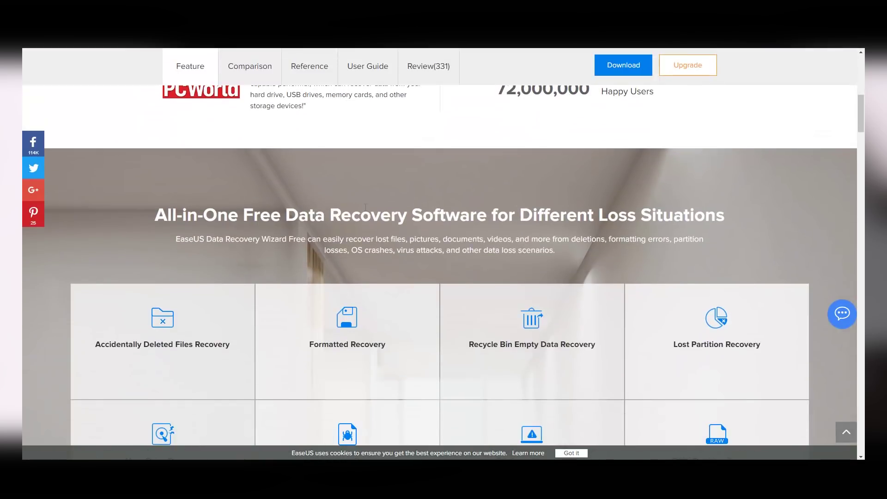
pyautogui.scroll(-2, 364, 208)
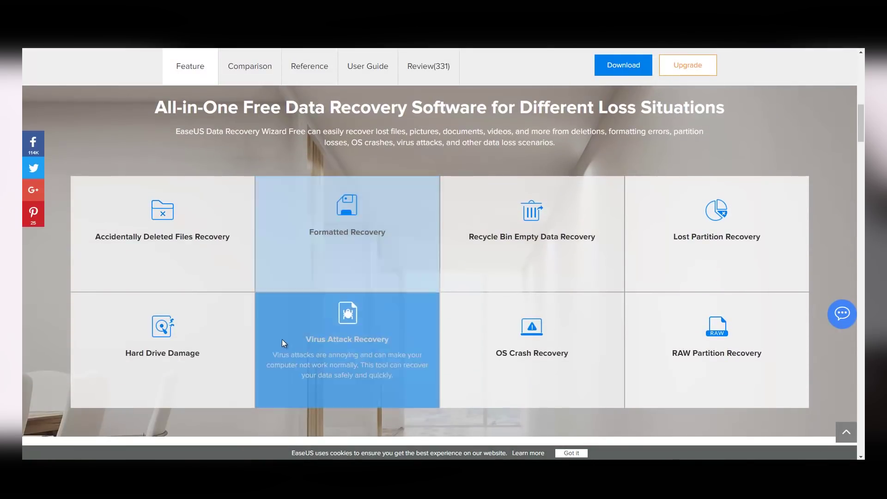